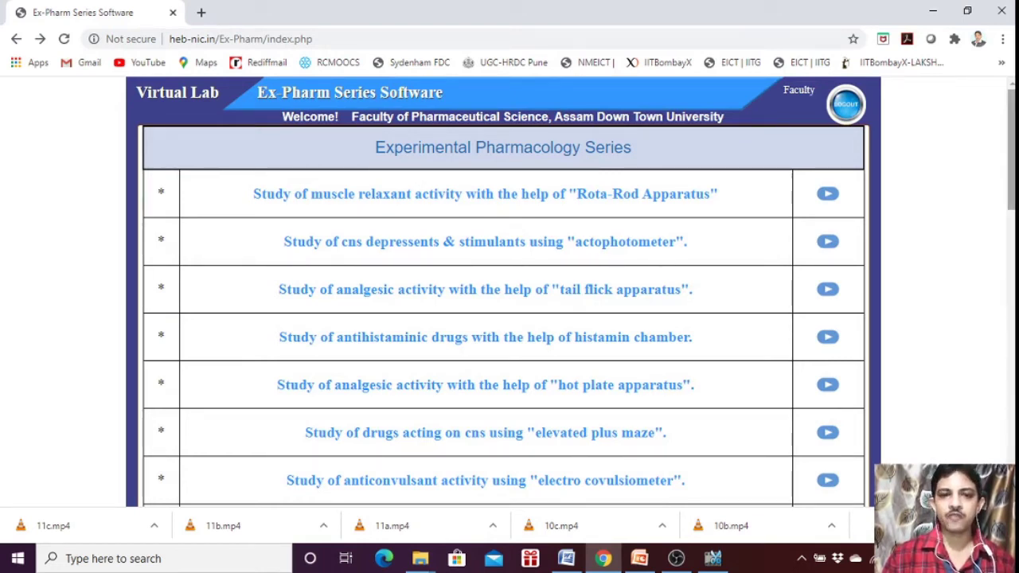
Open the Bioassay of Acetylcholine on frog rectus abdominis experiment and start it
scroll(1013, 211, down, 1)
drag(1014, 212, 978, 410)
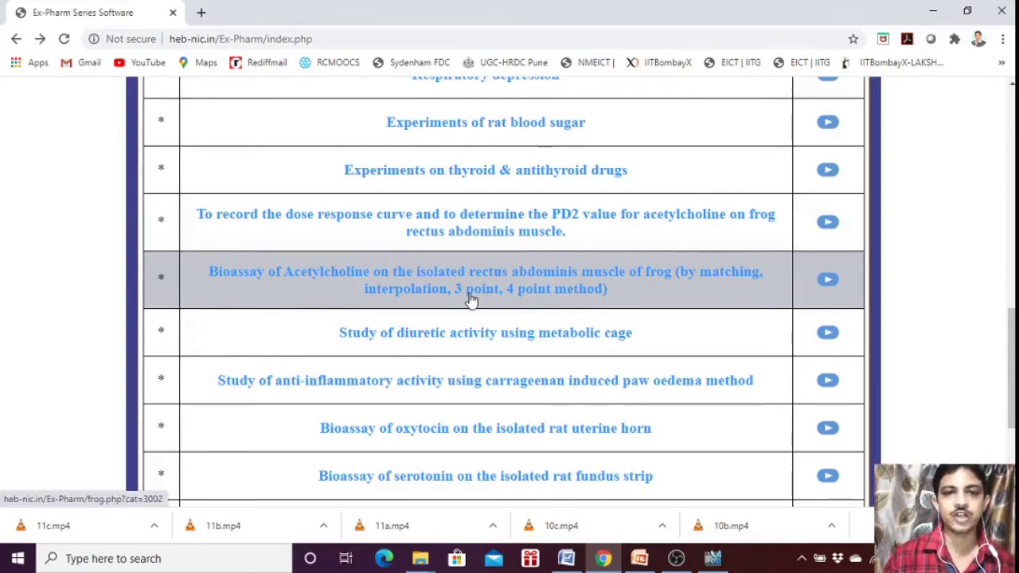
click(829, 293)
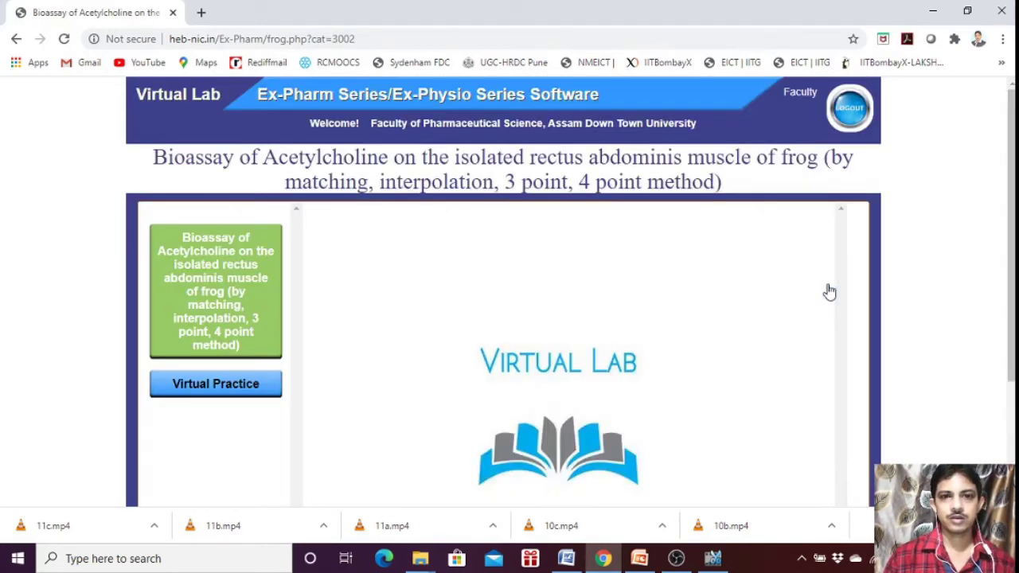
drag(1011, 239, 979, 387)
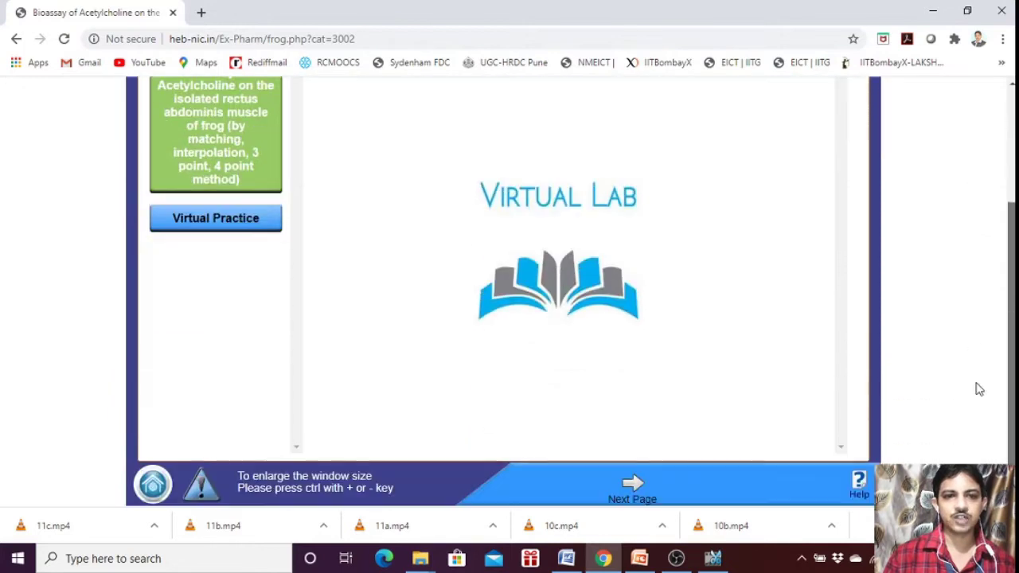
click(637, 486)
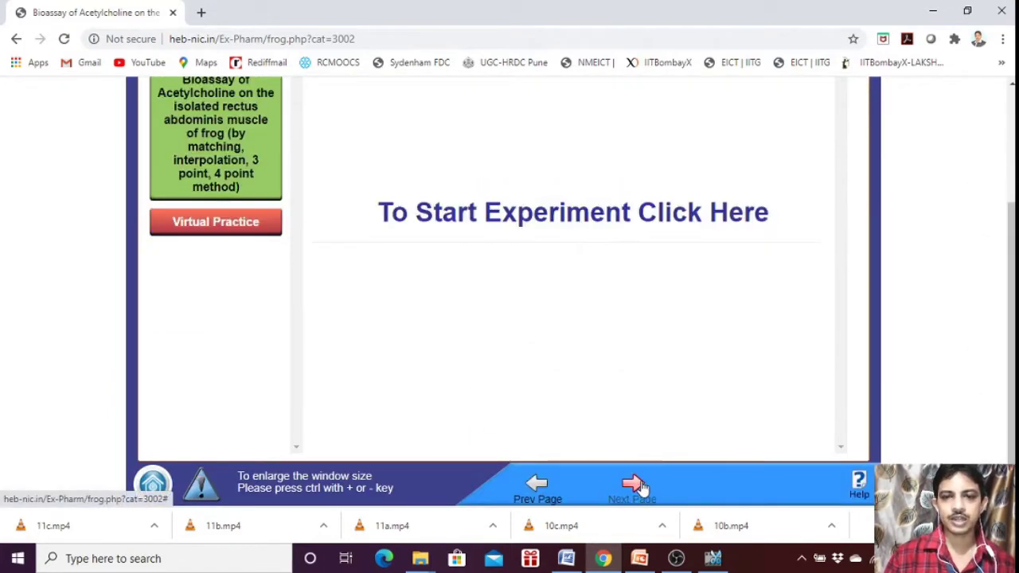
click(656, 217)
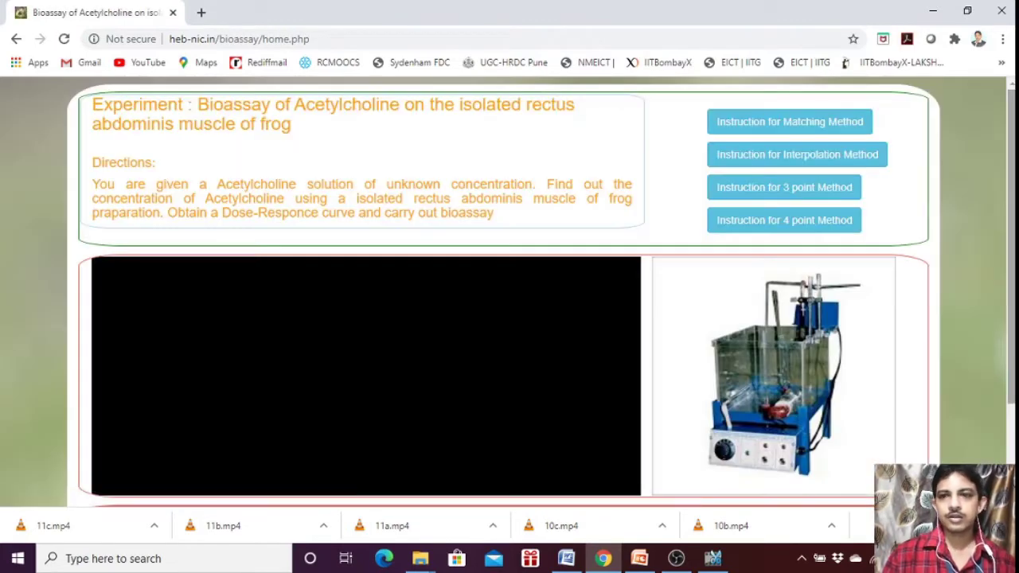
drag(1012, 290, 1012, 227)
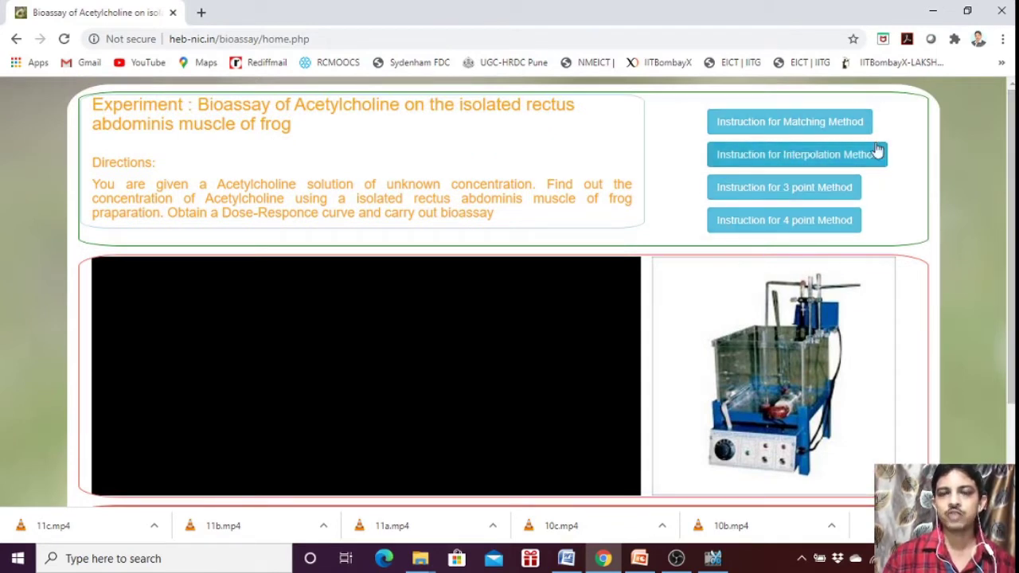
scroll(851, 122, down, 2)
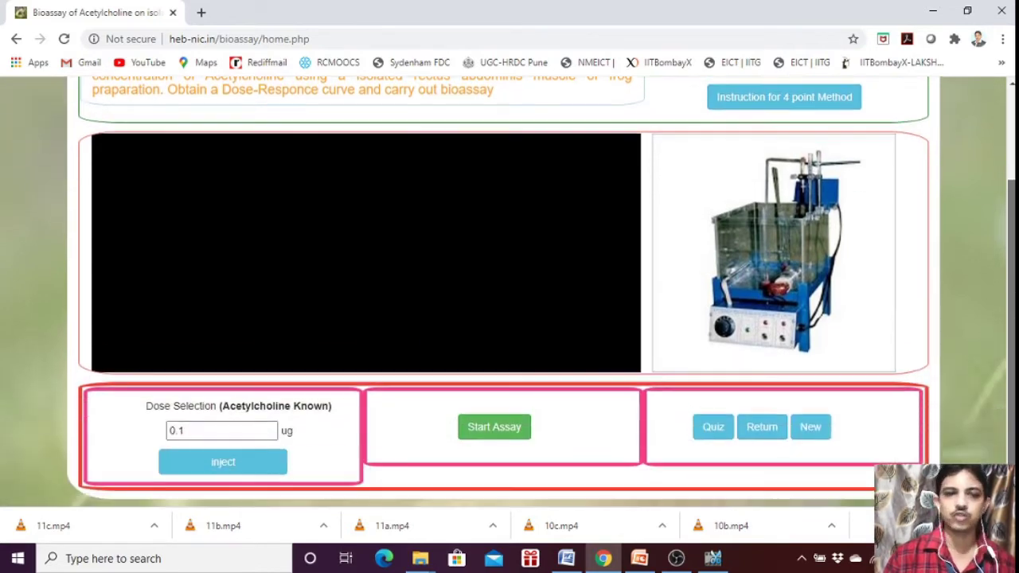
scroll(509, 287, up, 3)
scroll(509, 287, down, 3)
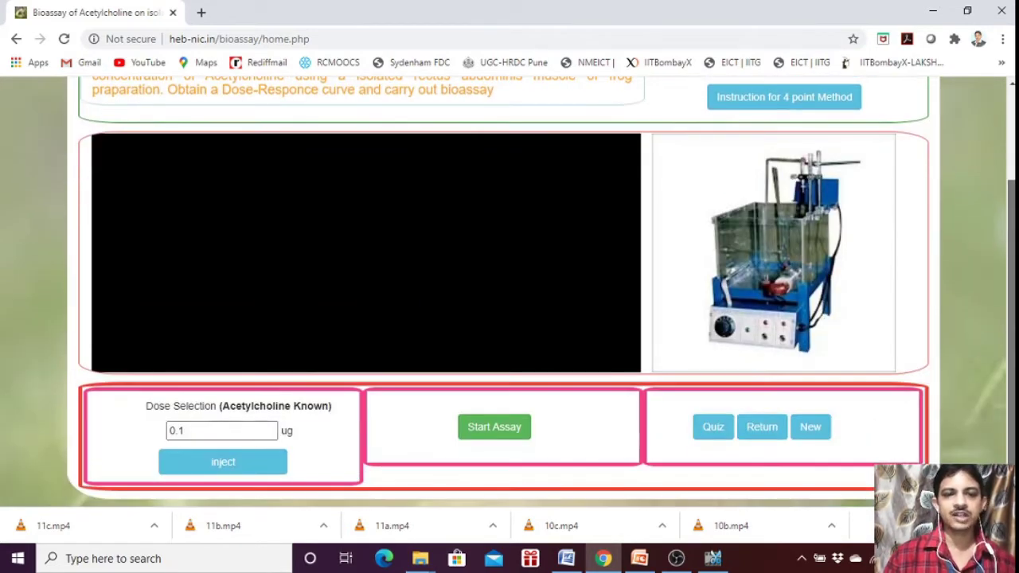
scroll(510, 287, up, 1)
scroll(510, 287, up, 1)
scroll(509, 287, down, 2)
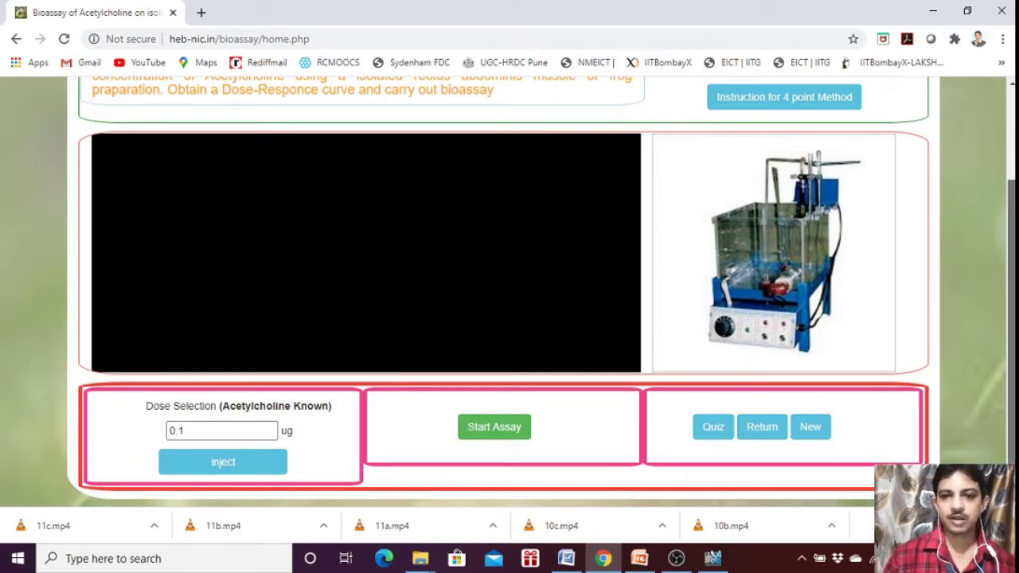
scroll(1013, 272, up, 2)
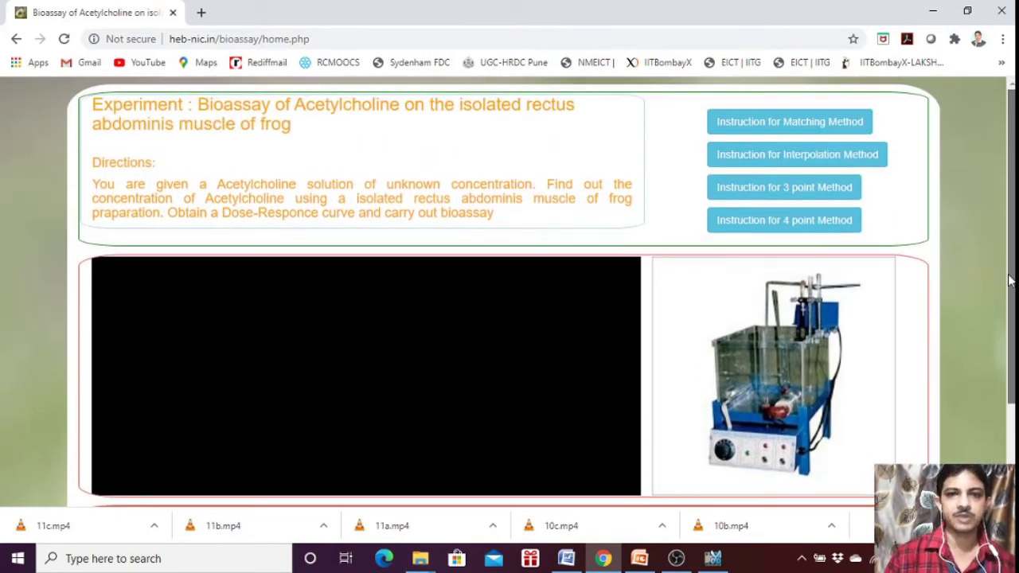
scroll(1009, 280, down, 2)
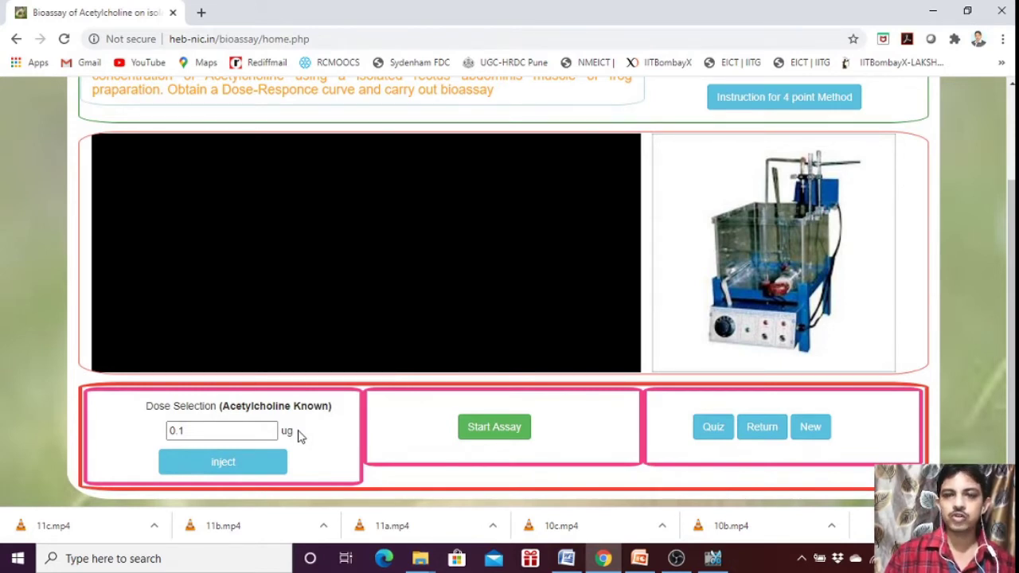
Inject 0.1 µg and 0.2 µg acetylcholine, then set the next dose to 0.4 µg
click(250, 466)
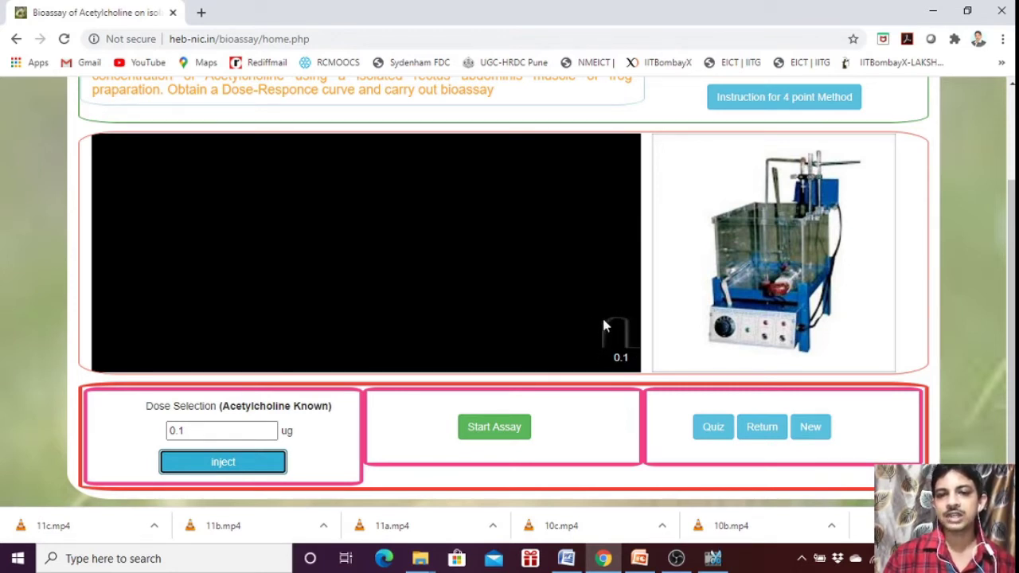
click(221, 429)
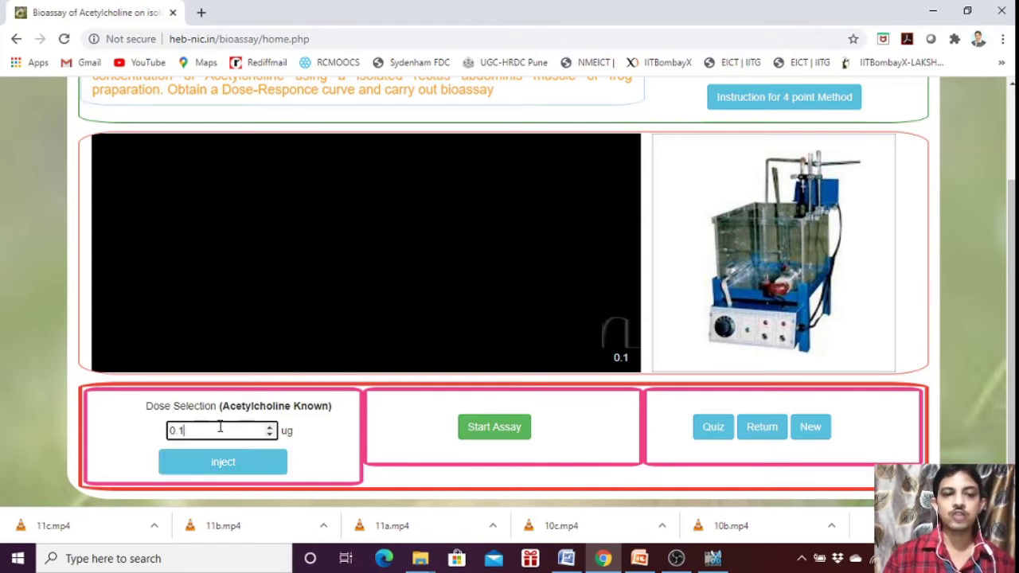
key(BackSpace)
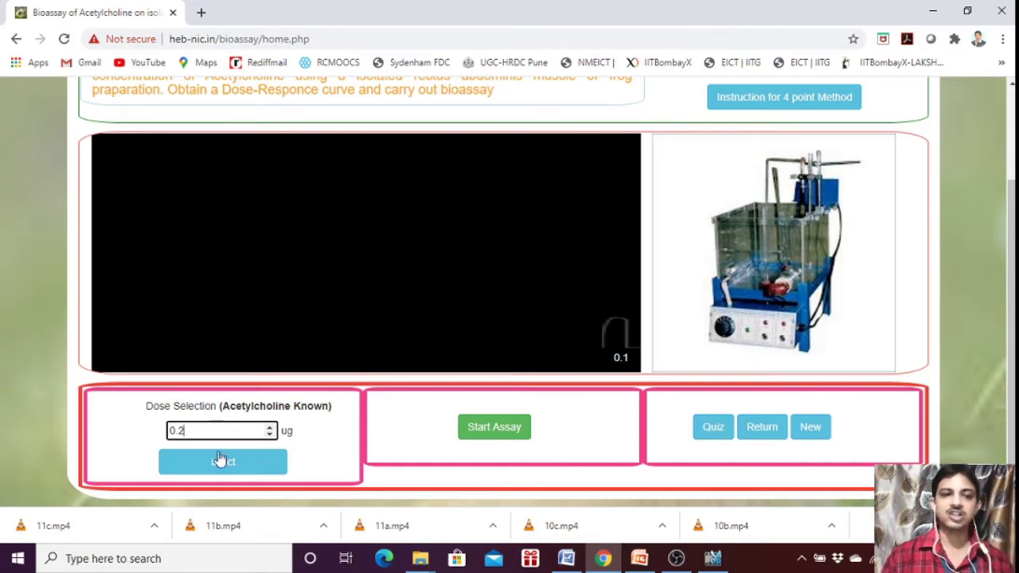
click(220, 468)
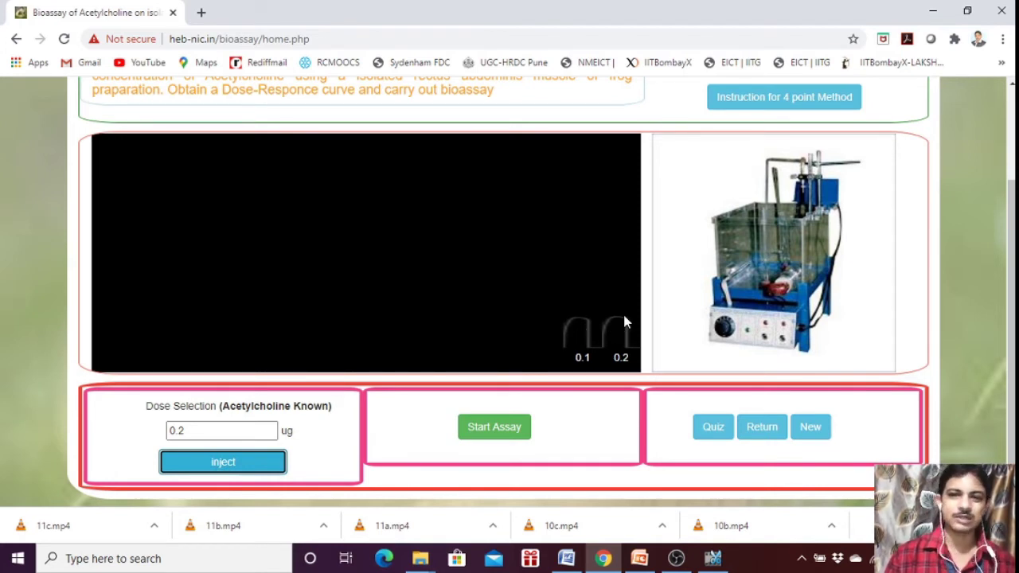
click(226, 436)
key(BackSpace)
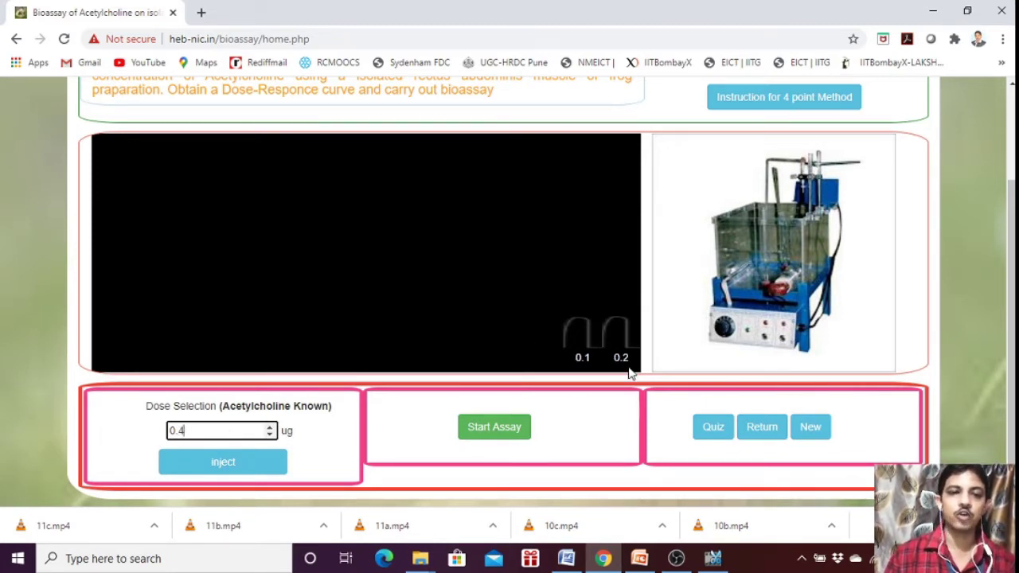
Inject acetylcholine doses of 0.4, 0.8 and 1.6 µg in turn
click(220, 464)
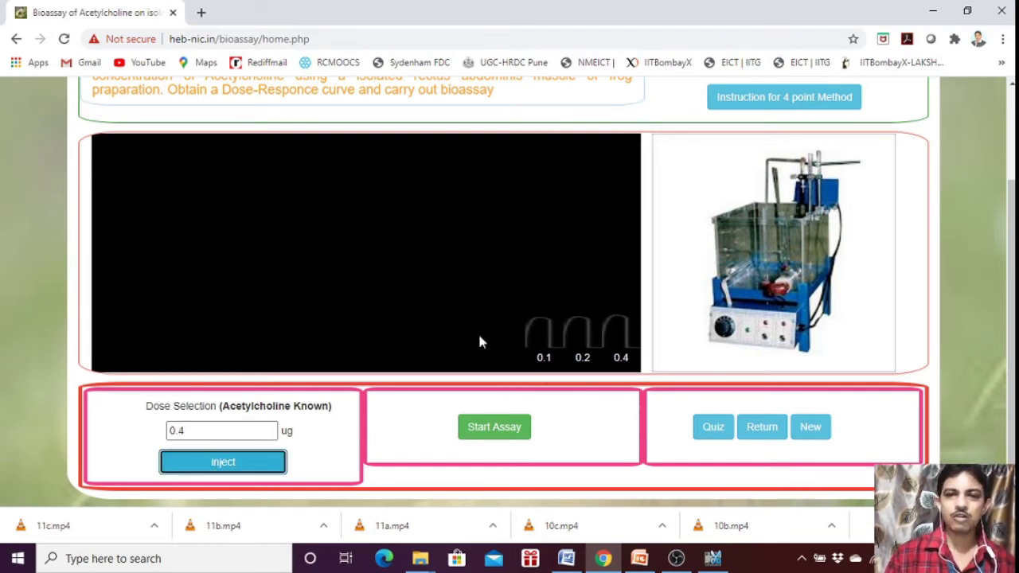
click(207, 428)
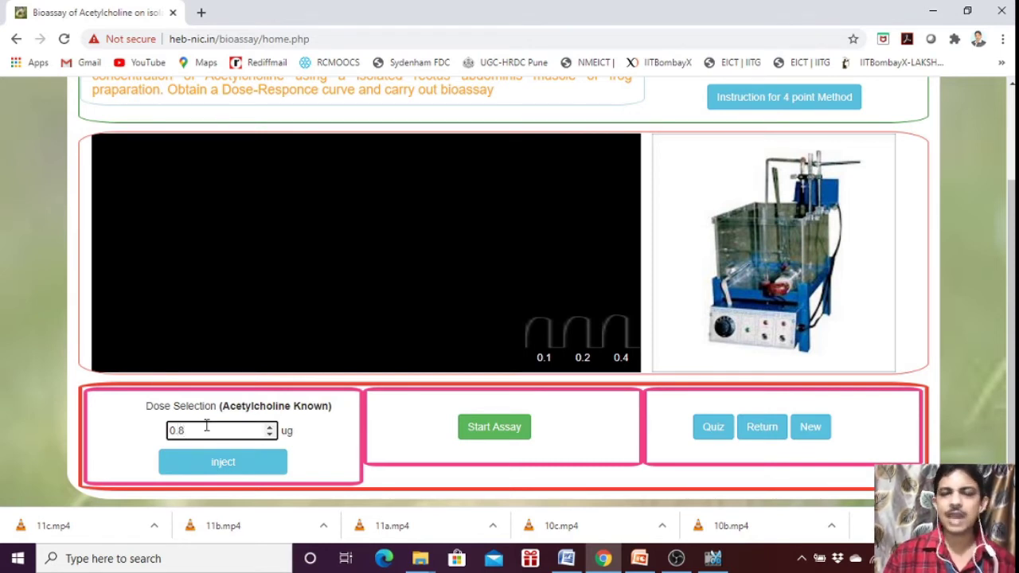
click(230, 471)
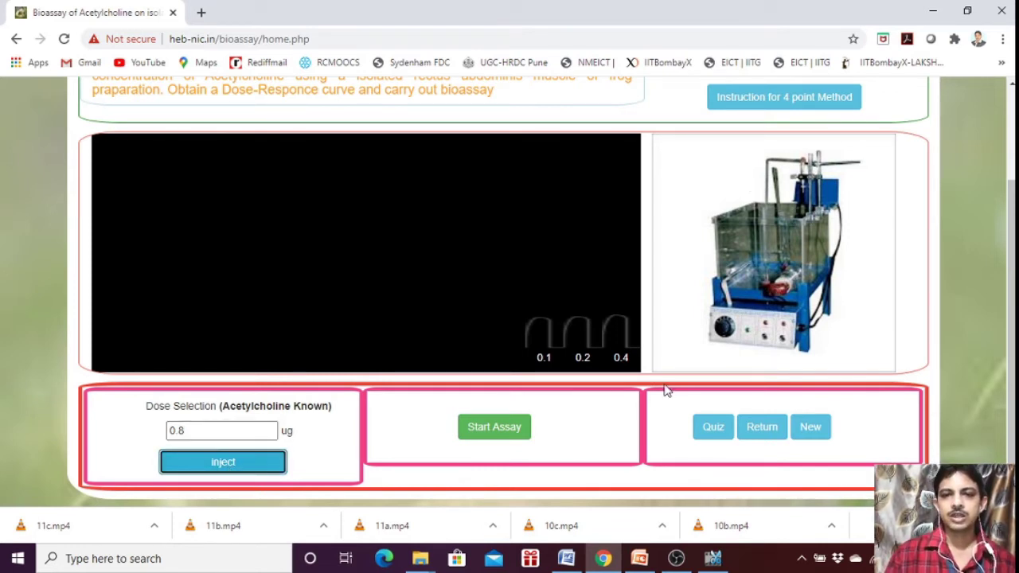
double_click(225, 428)
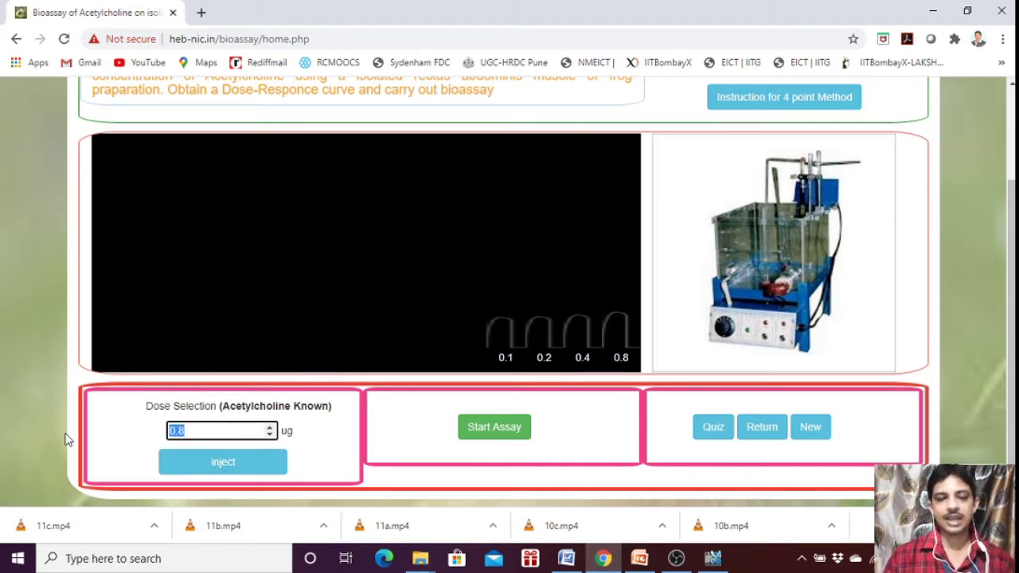
text(1.6)
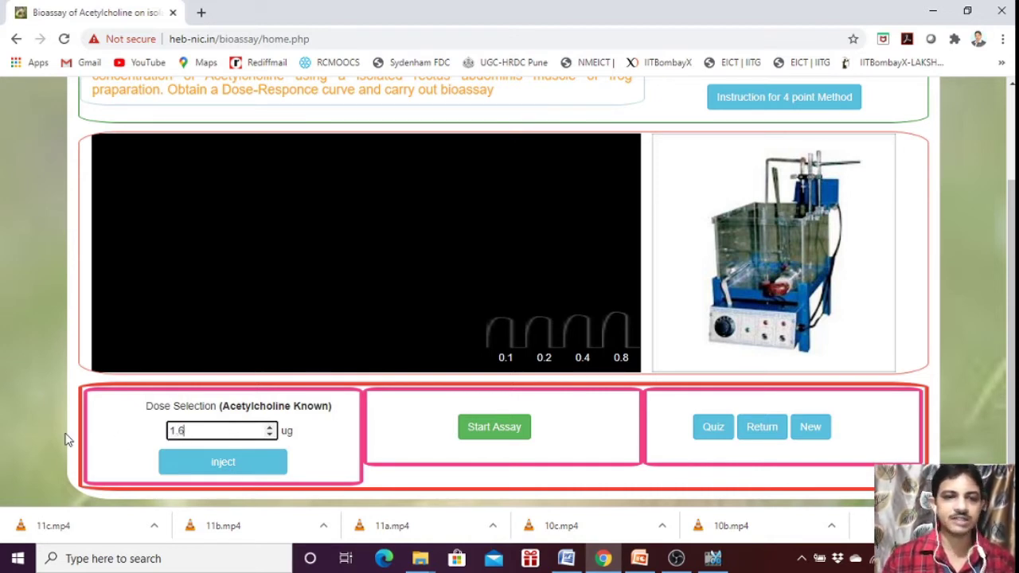
click(231, 464)
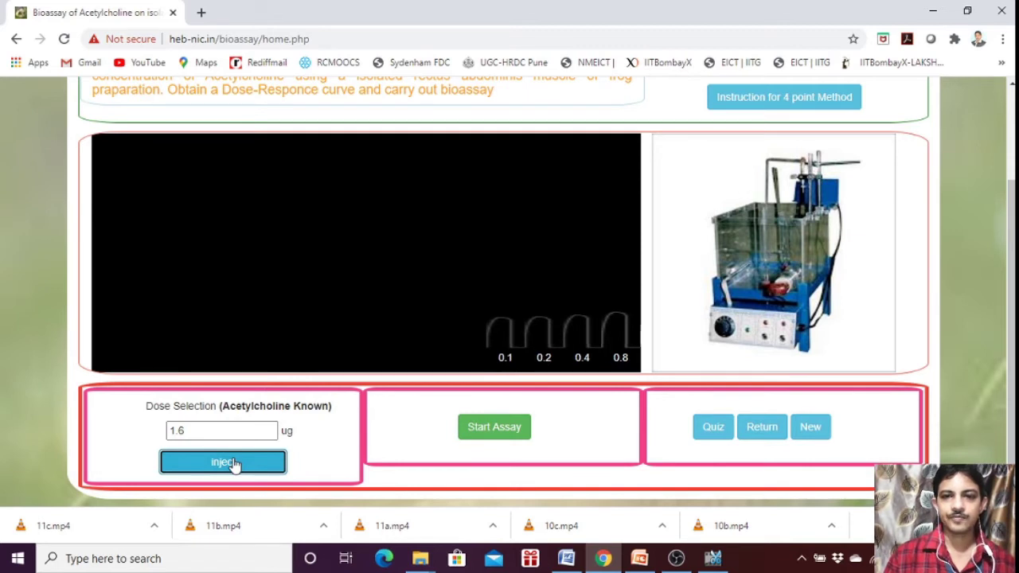
Enter and inject the 3.2 µg and 6.4 µg acetylcholine doses
click(216, 432)
drag(215, 432, 33, 425)
text(3.2)
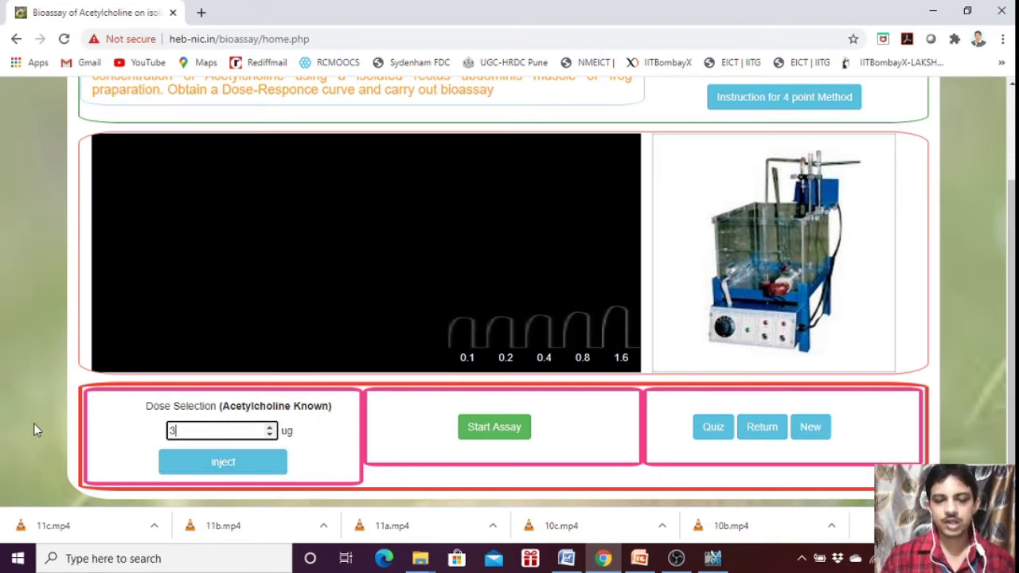
click(217, 476)
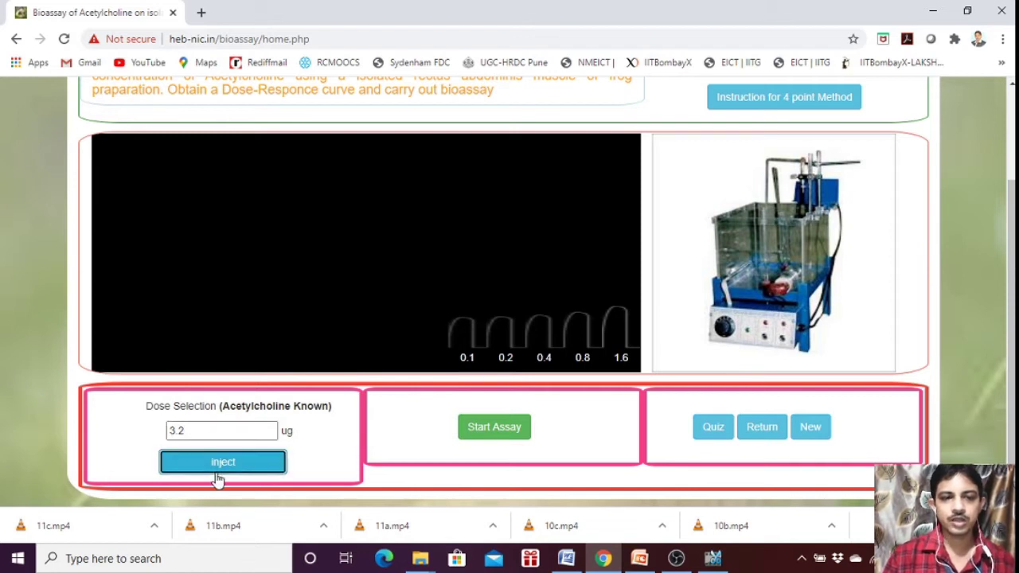
drag(209, 430, 37, 437)
text(6.4)
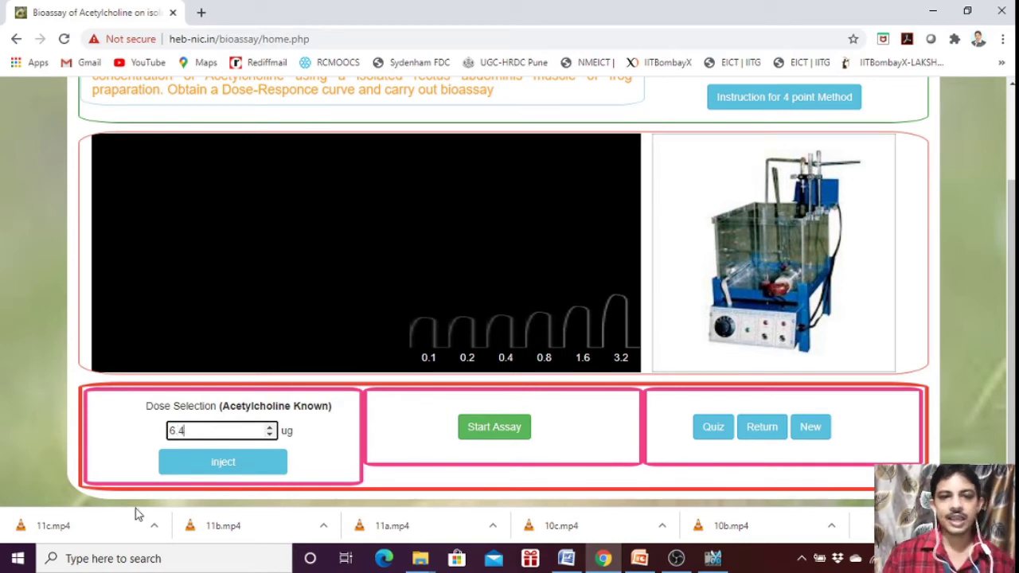
click(230, 472)
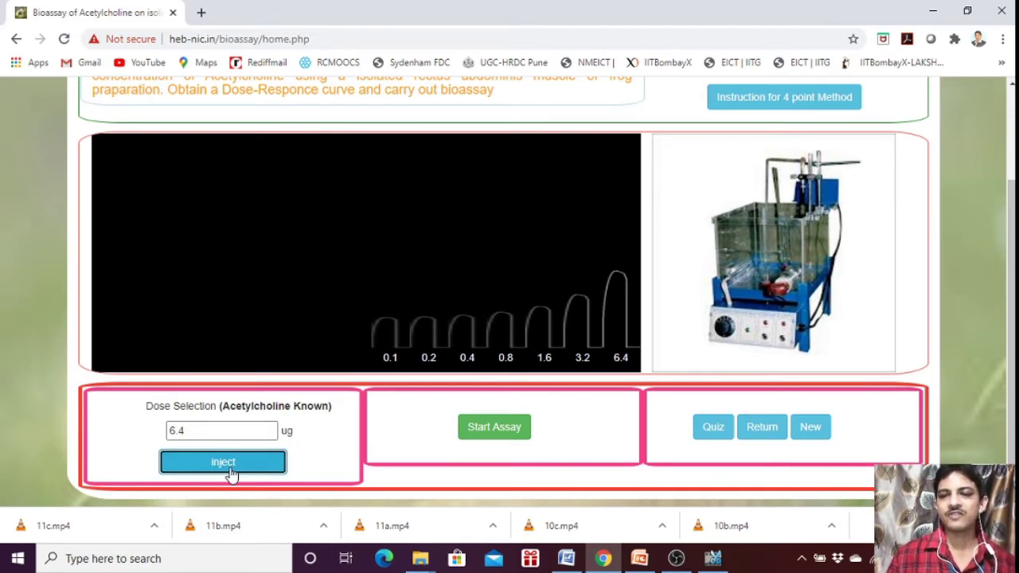
Enter and inject the 12.8 µg and 25.6 µg acetylcholine doses
click(203, 428)
drag(202, 428, 123, 438)
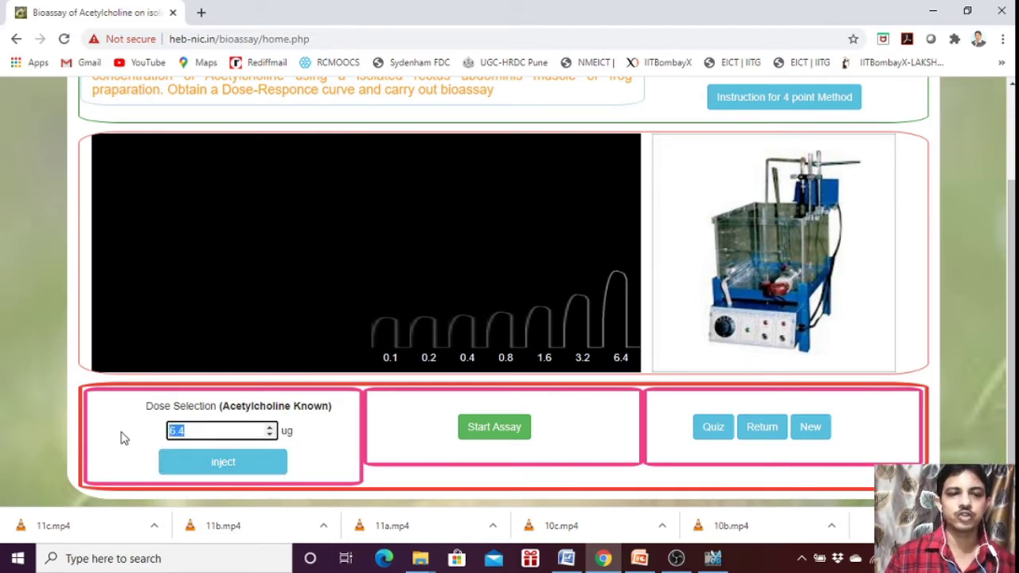
text(12.8)
click(248, 475)
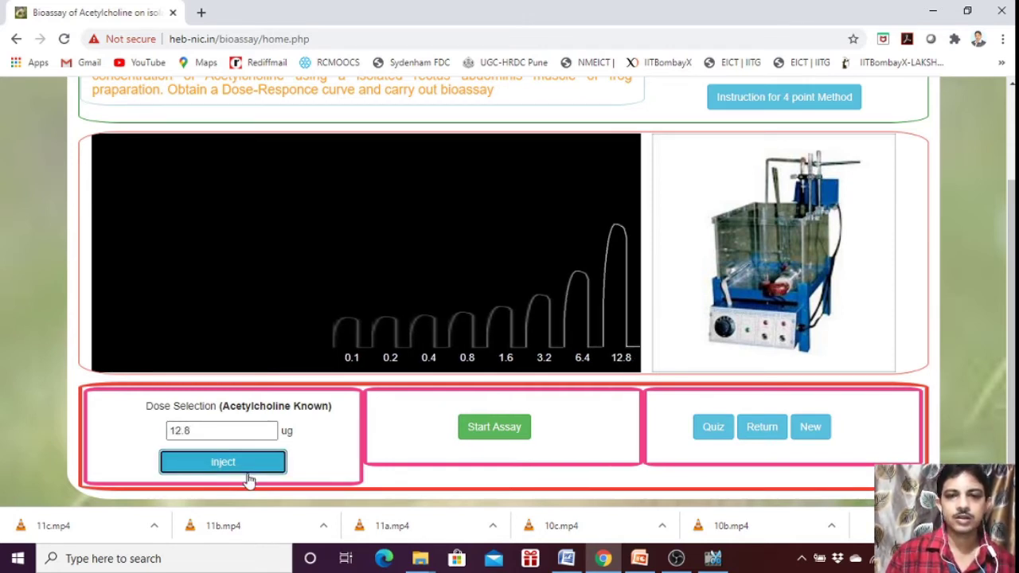
drag(194, 428, 102, 430)
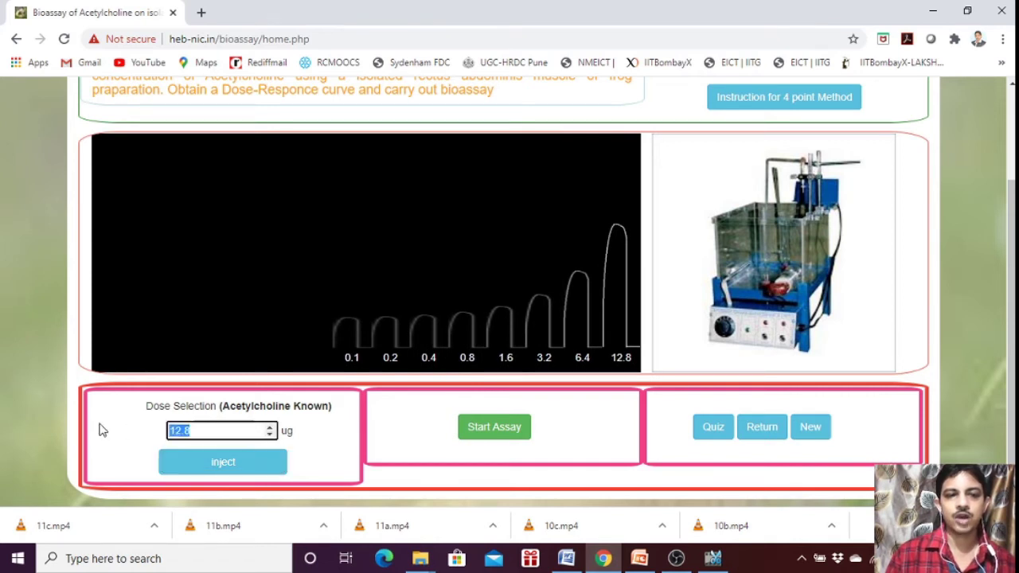
text(25)
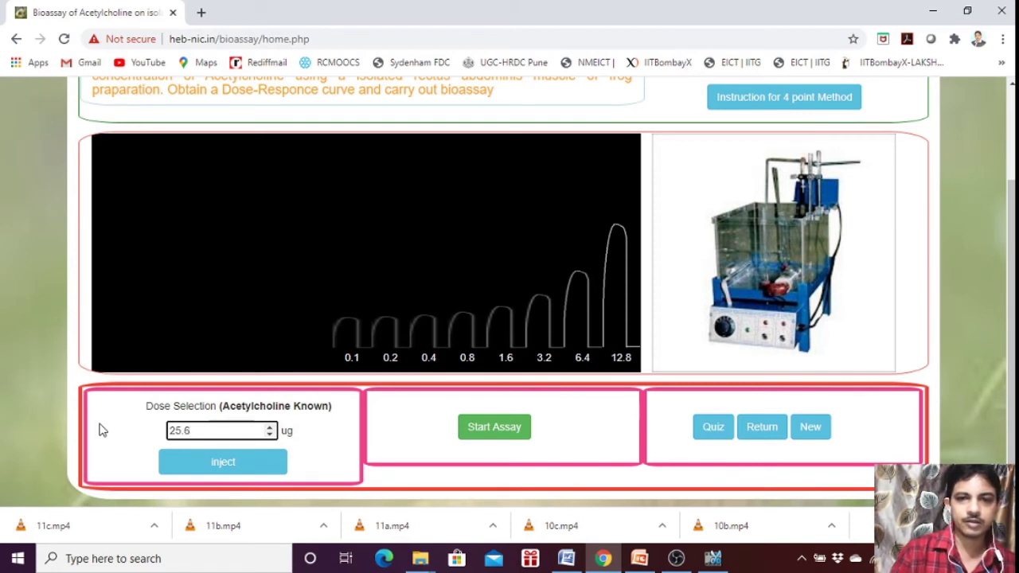
click(207, 470)
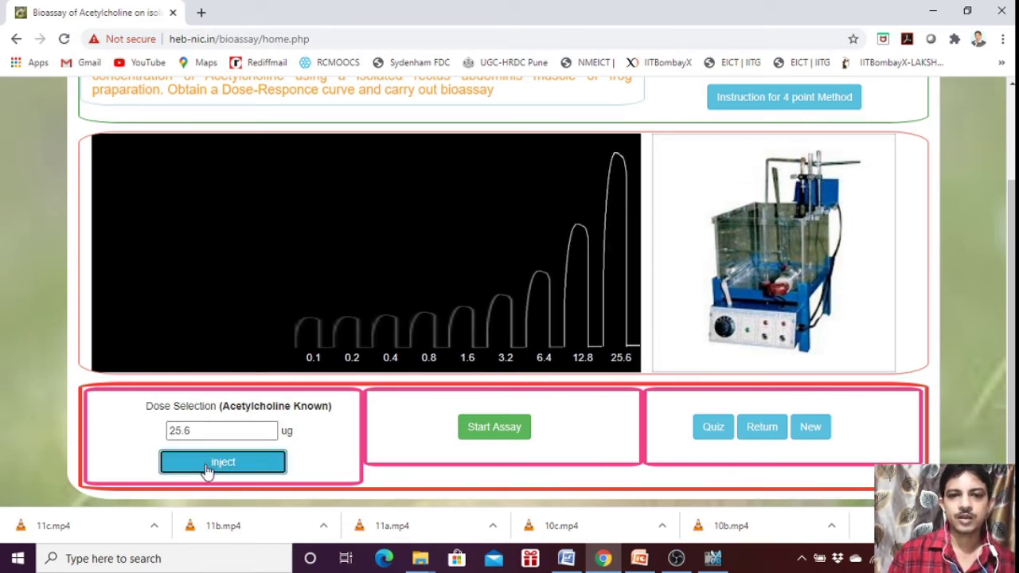
Inject 51.2 µg acetylcholine, then enter 102.4 µg as the next dose
drag(203, 425, 116, 442)
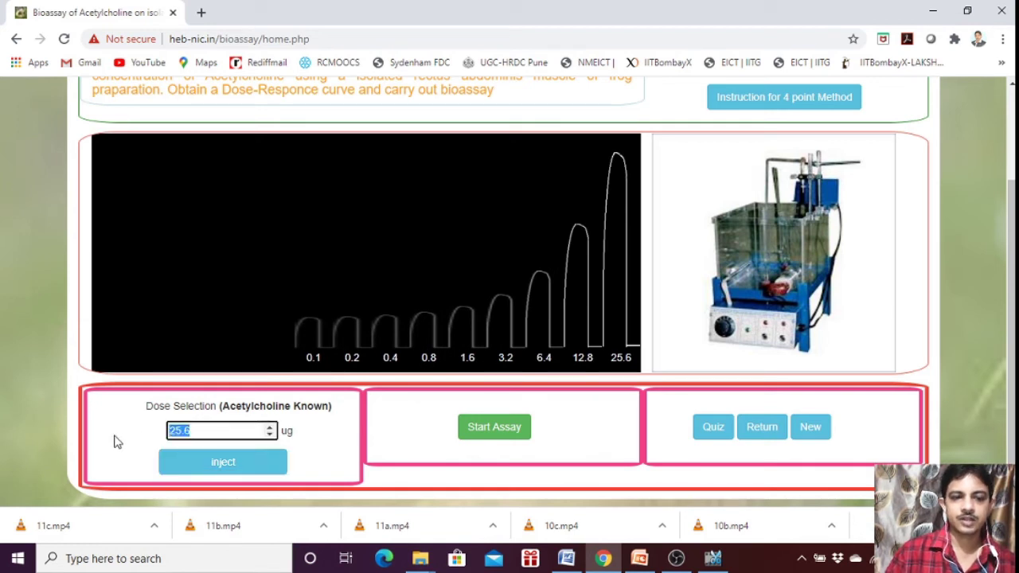
text(51)
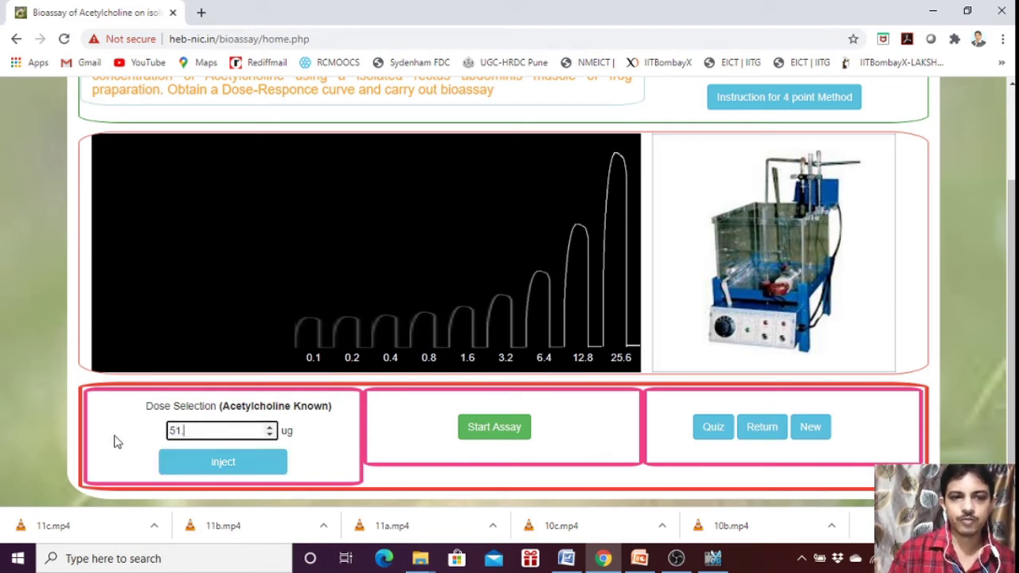
text(.2)
click(227, 468)
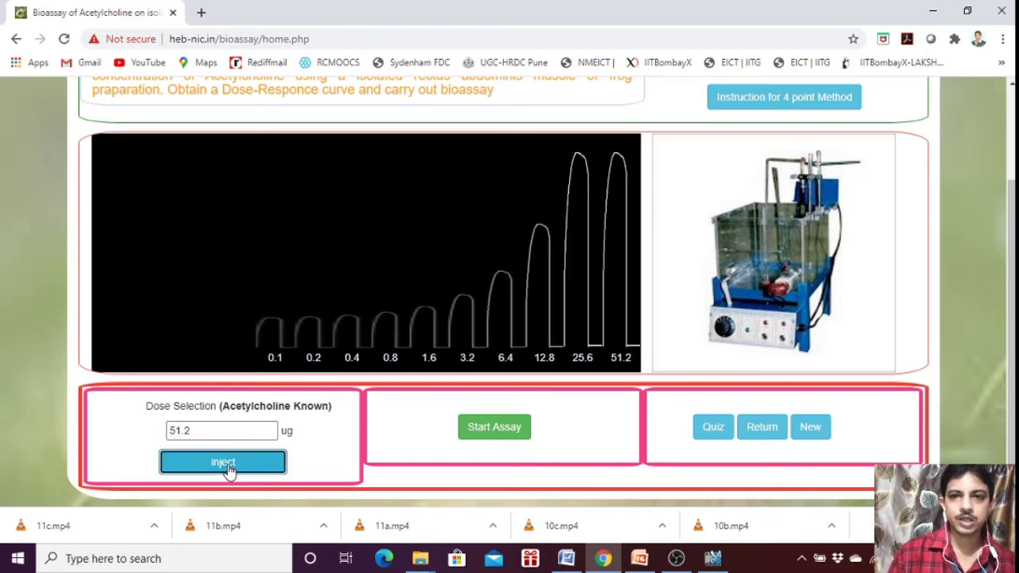
click(197, 429)
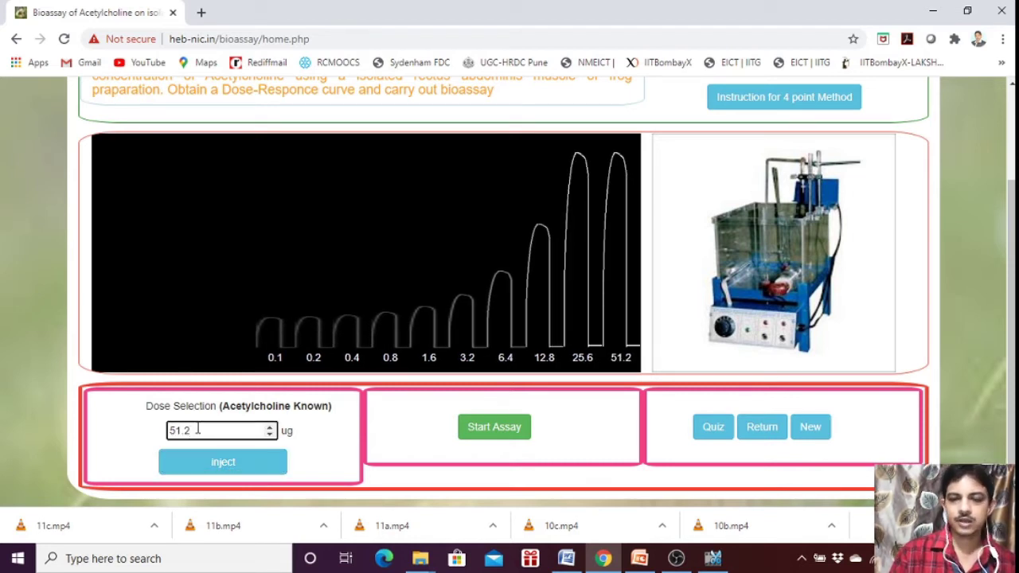
key(BackSpace)
text(102.4)
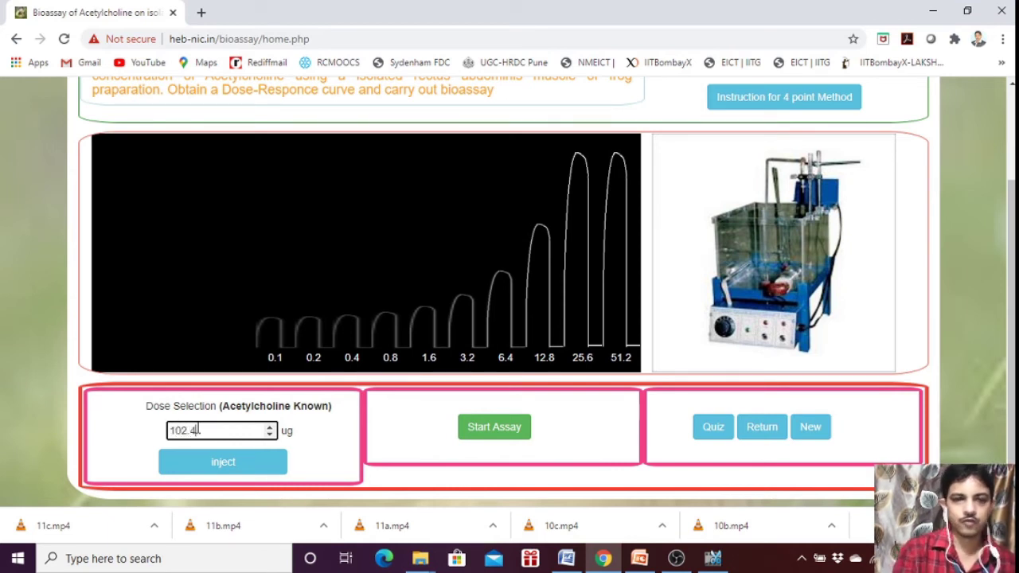
Inject the 102.4 µg acetylcholine dose to record the final maximal contraction
click(215, 470)
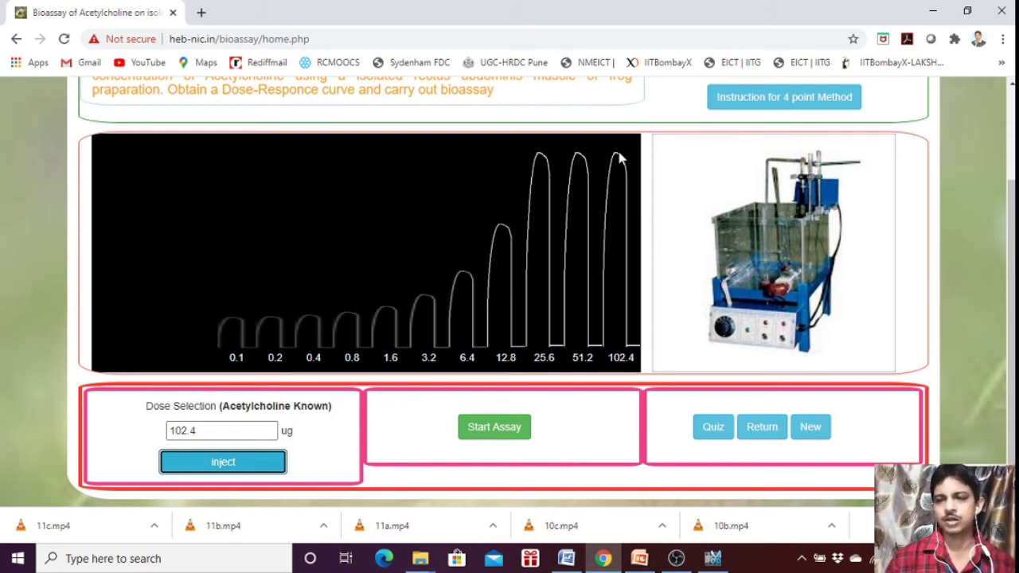
mouse_move(1011, 282)
mouse_down()
mouse_move(1012, 195)
mouse_move(1011, 282)
mouse_up()
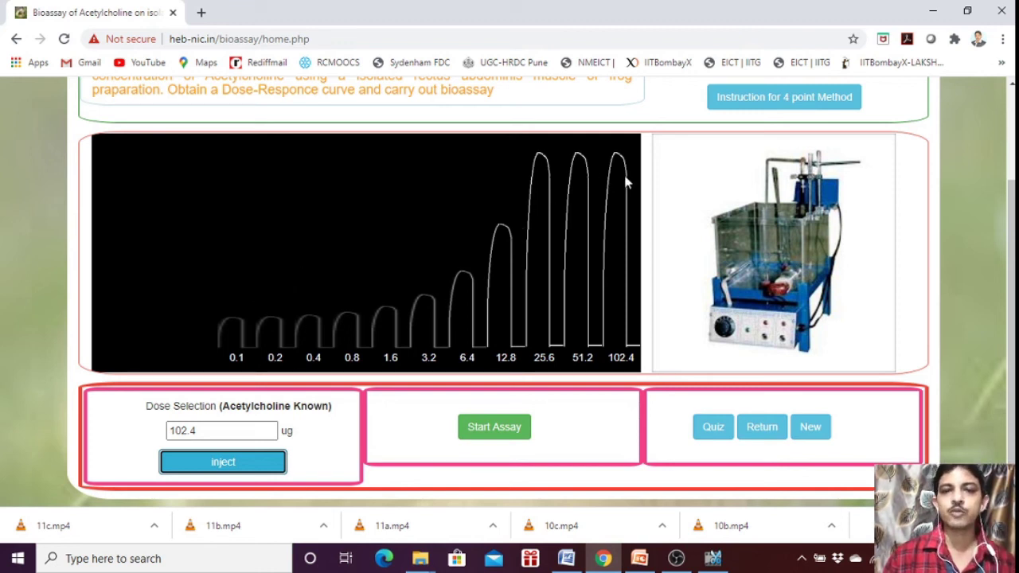
click(312, 358)
double_click(351, 358)
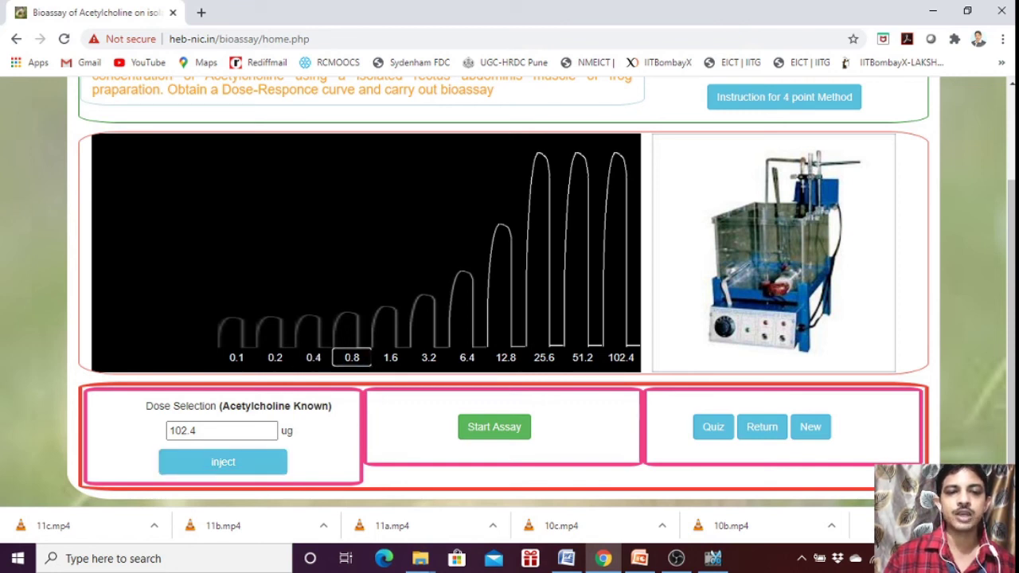